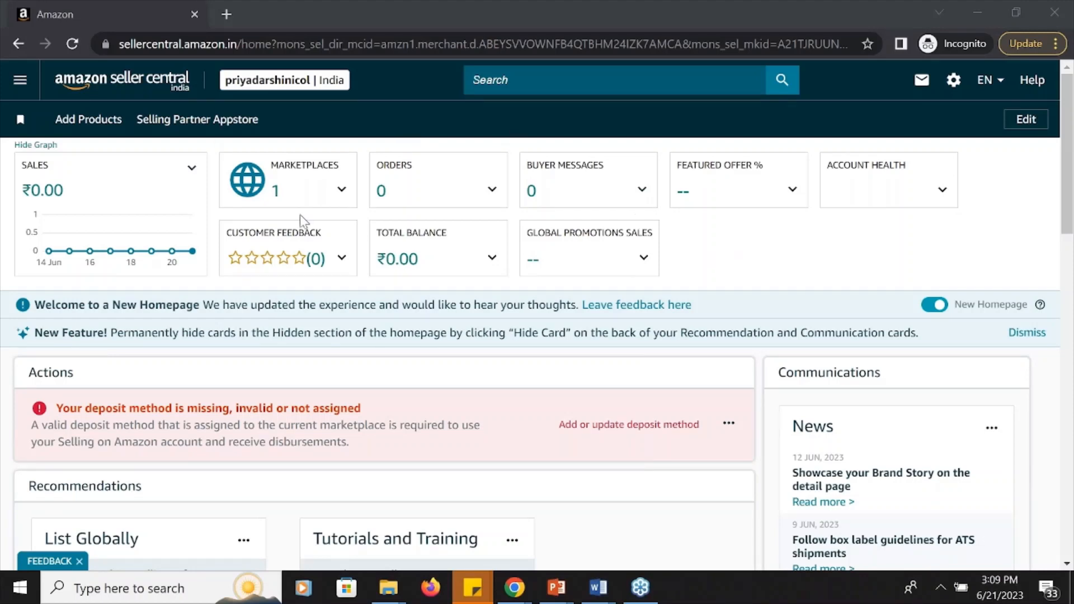
Step: Open the advertising Campaign Manager and start a new Sponsored Products campaign
left_click(16, 90)
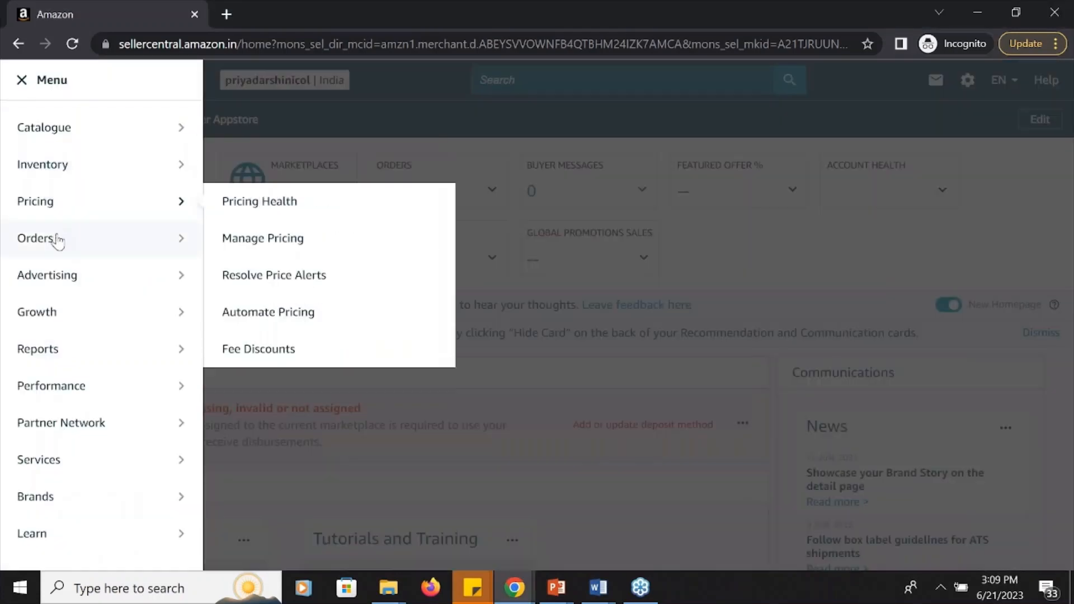
mouse_move(61, 280)
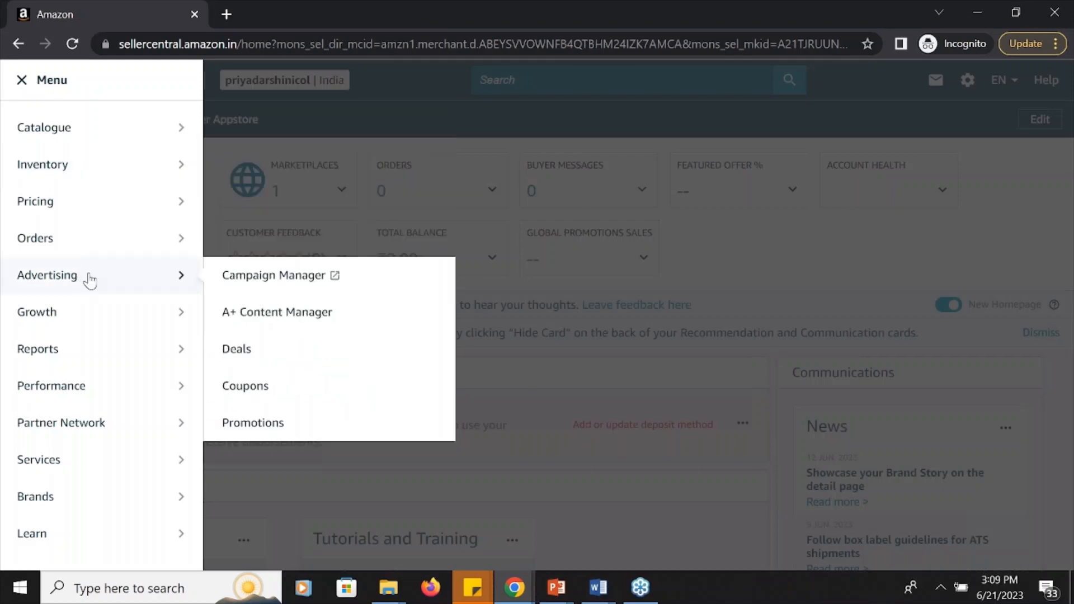
left_click(222, 277)
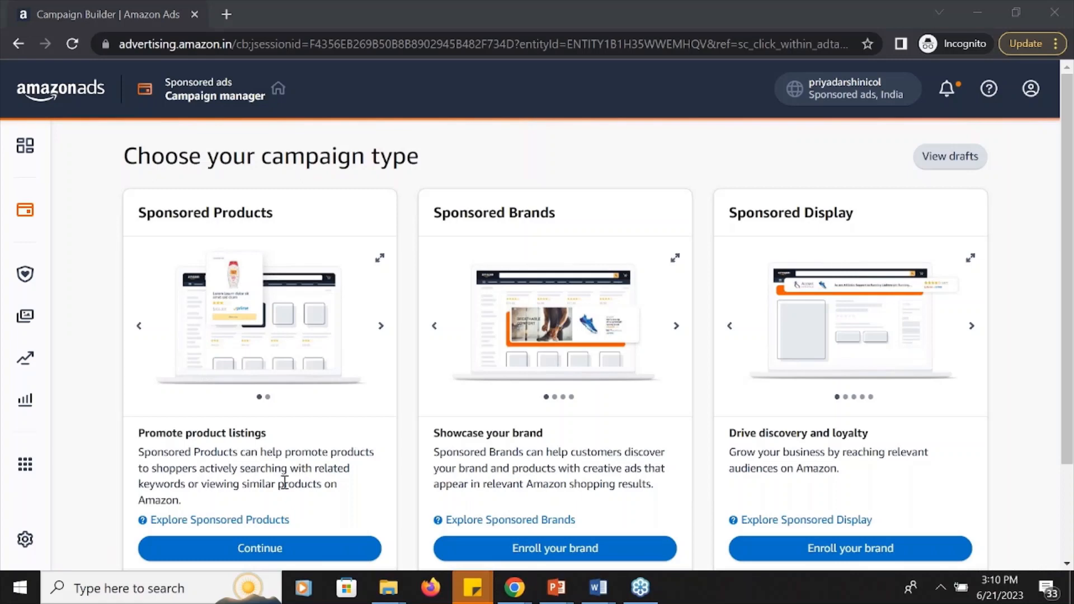
scroll(285, 483, "down", 1)
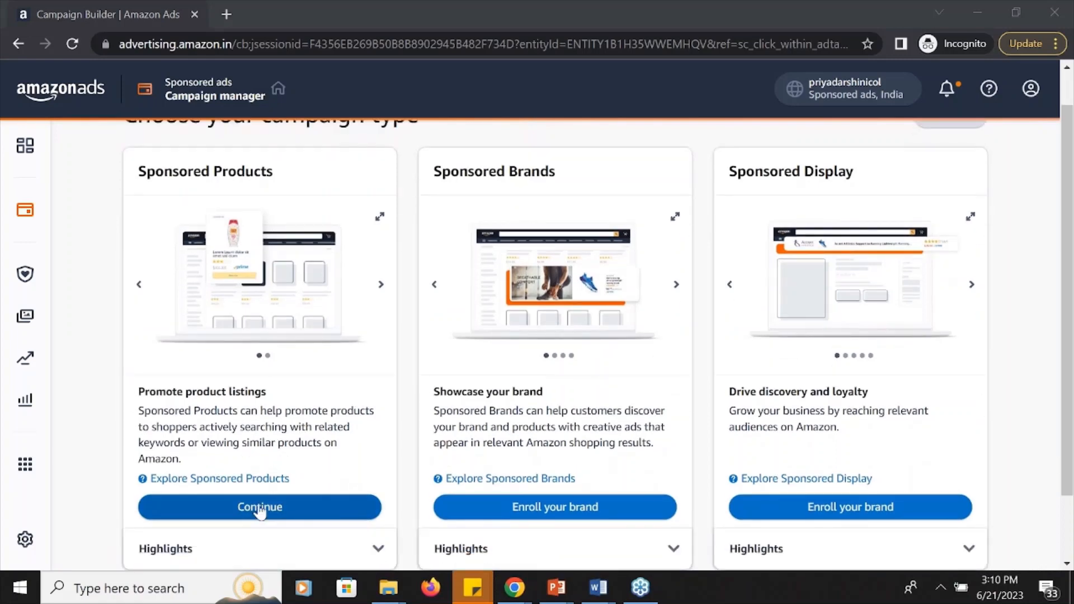
left_click(259, 507)
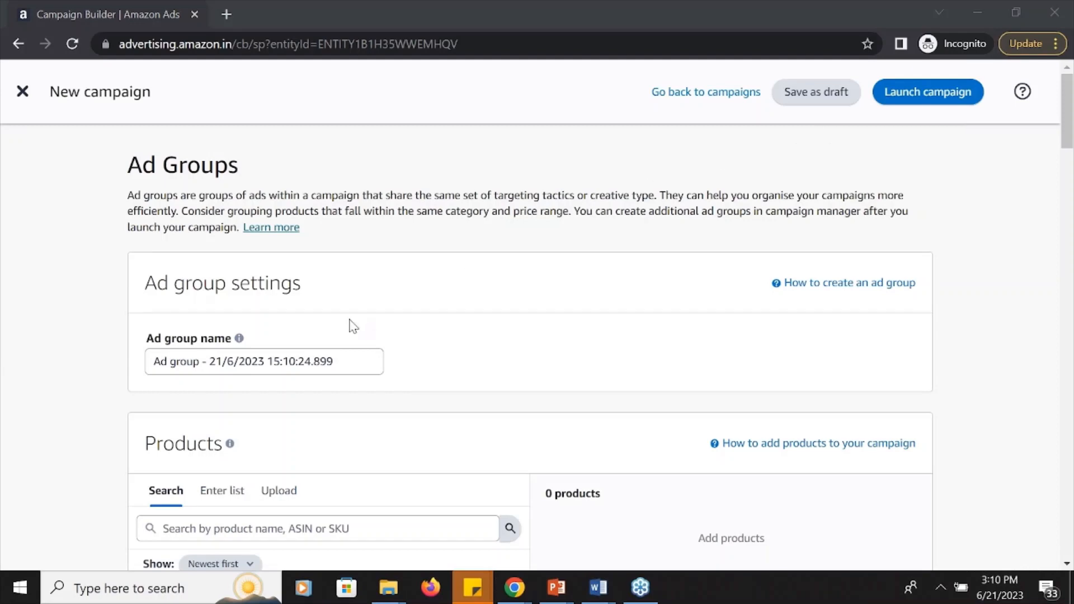
Step: Enter "pampers" in the negative keyword list with the negative exact match type
scroll(353, 326, "down", 3)
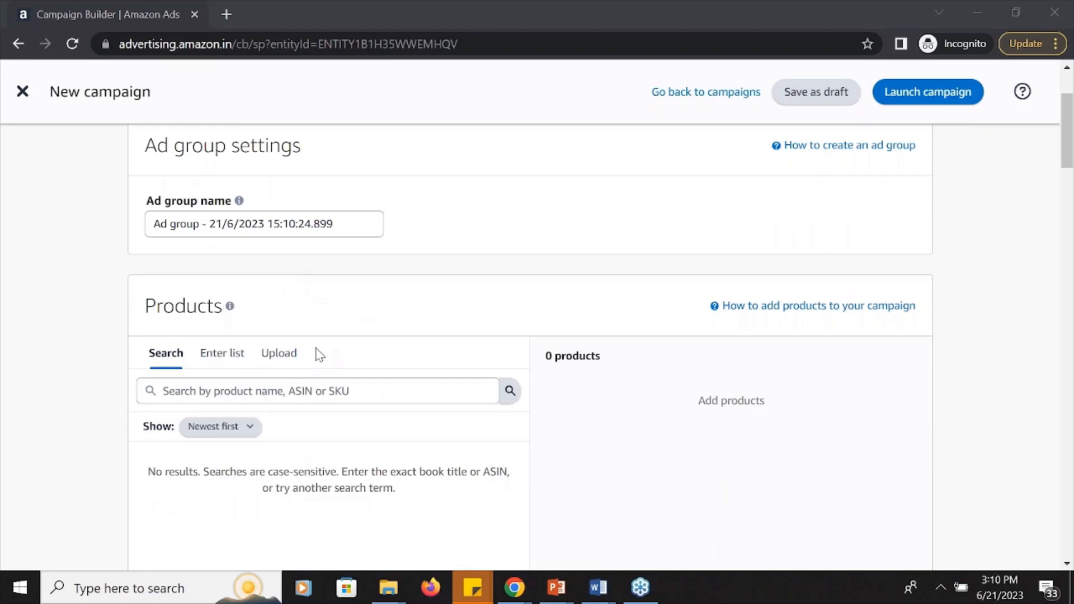
scroll(320, 355, "down", 10)
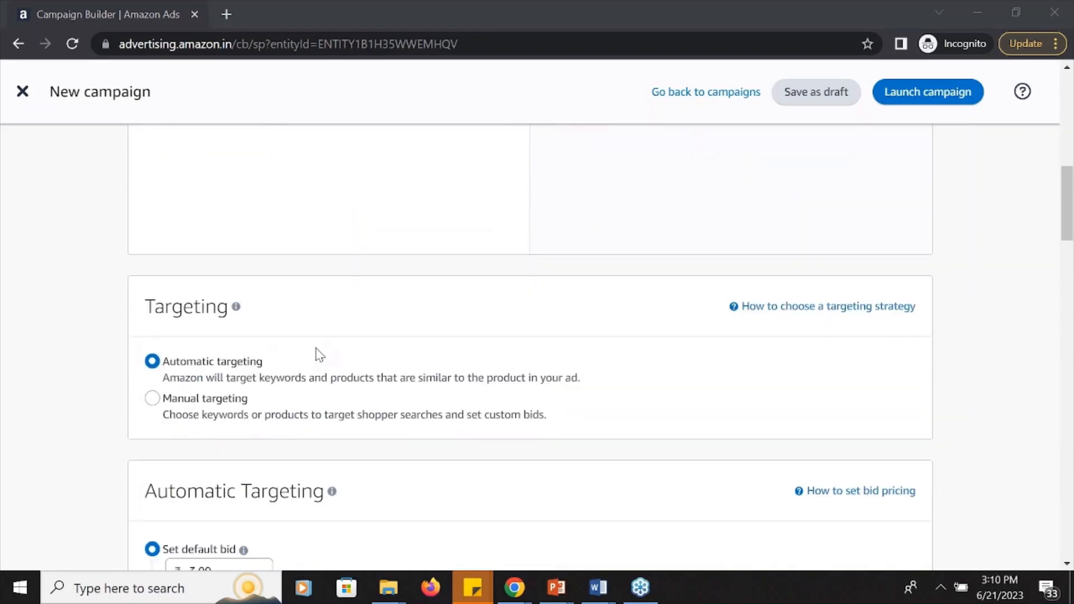
scroll(319, 355, "down", 3)
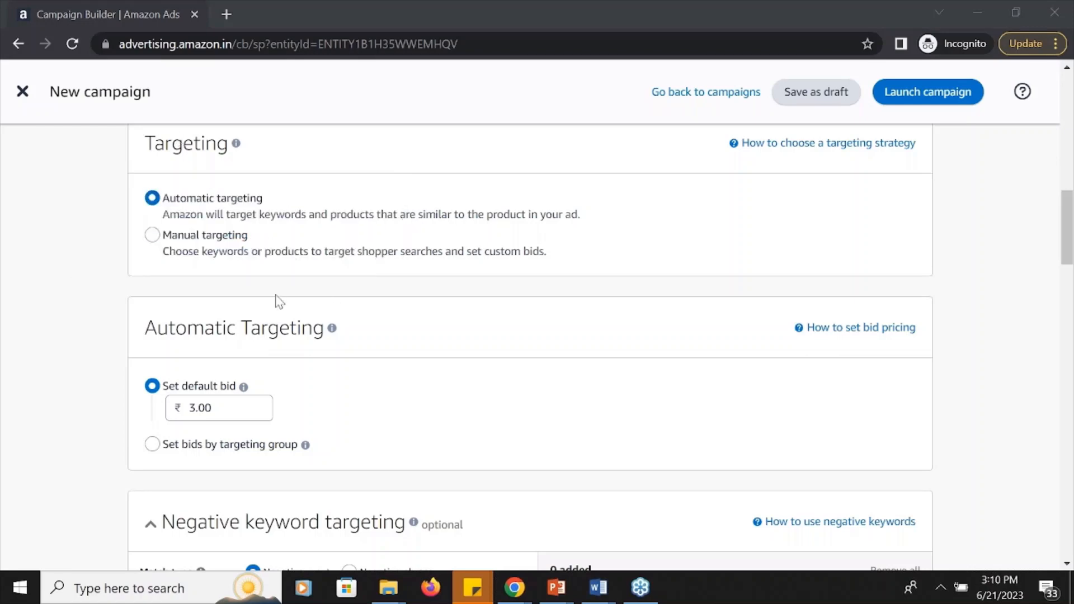
scroll(308, 269, "down", 2)
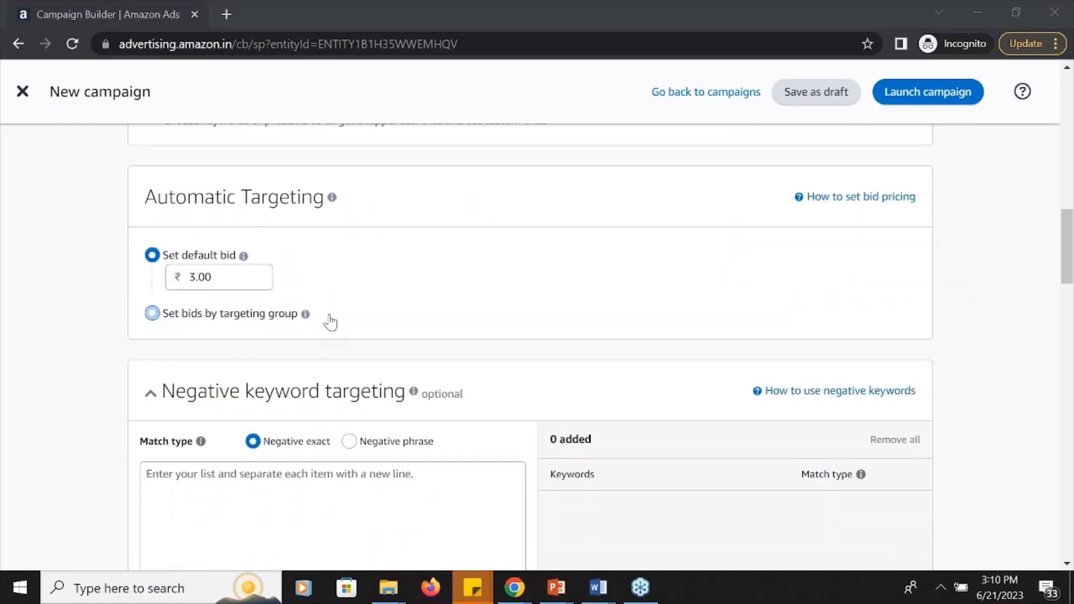
scroll(330, 320, "down", 3)
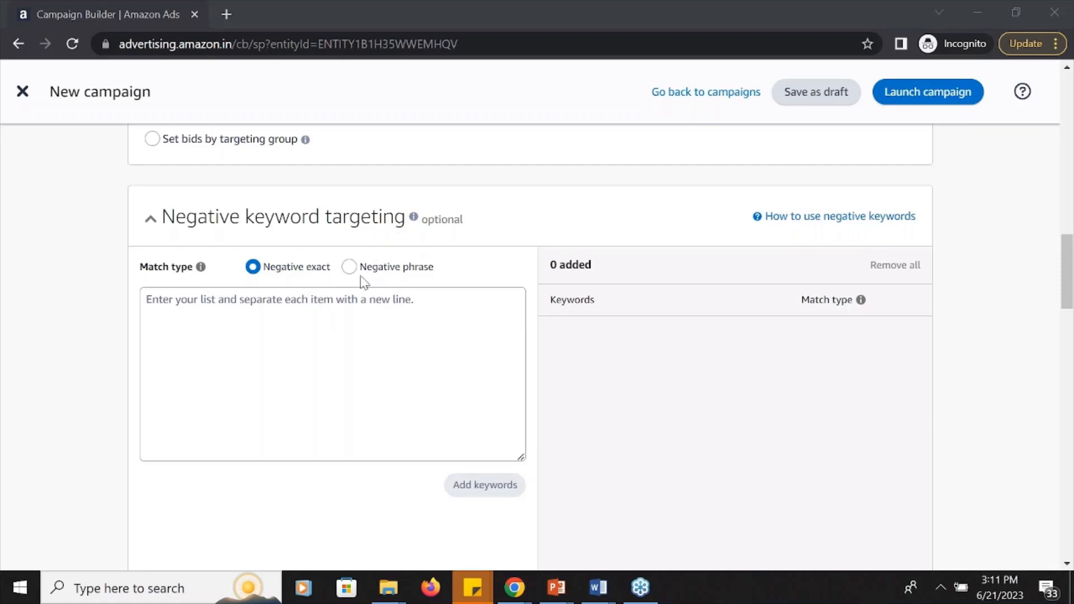
left_click(248, 325)
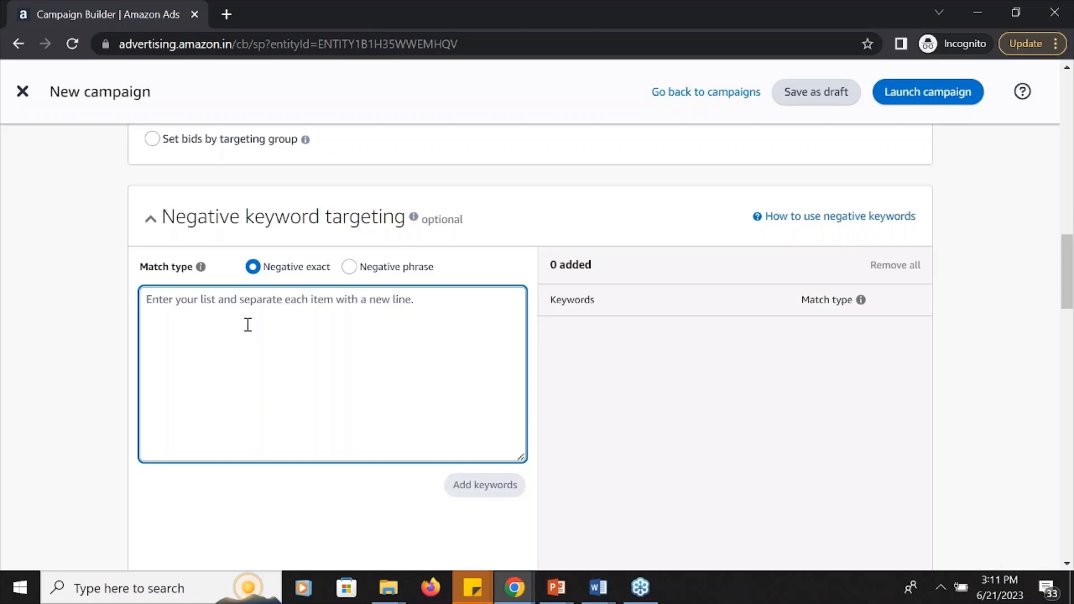
type("pampers")
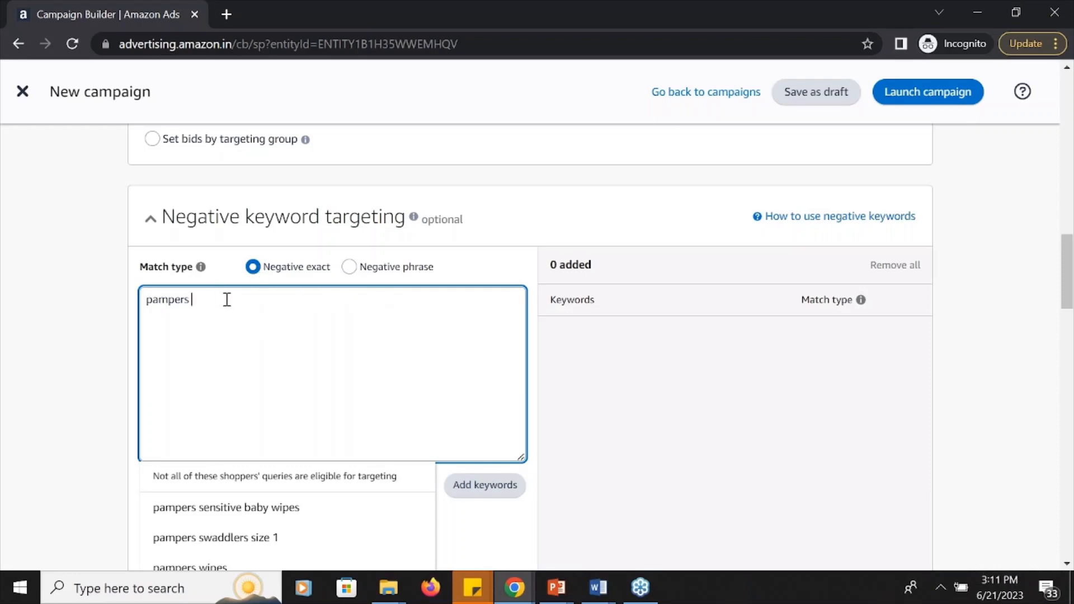
key("Home")
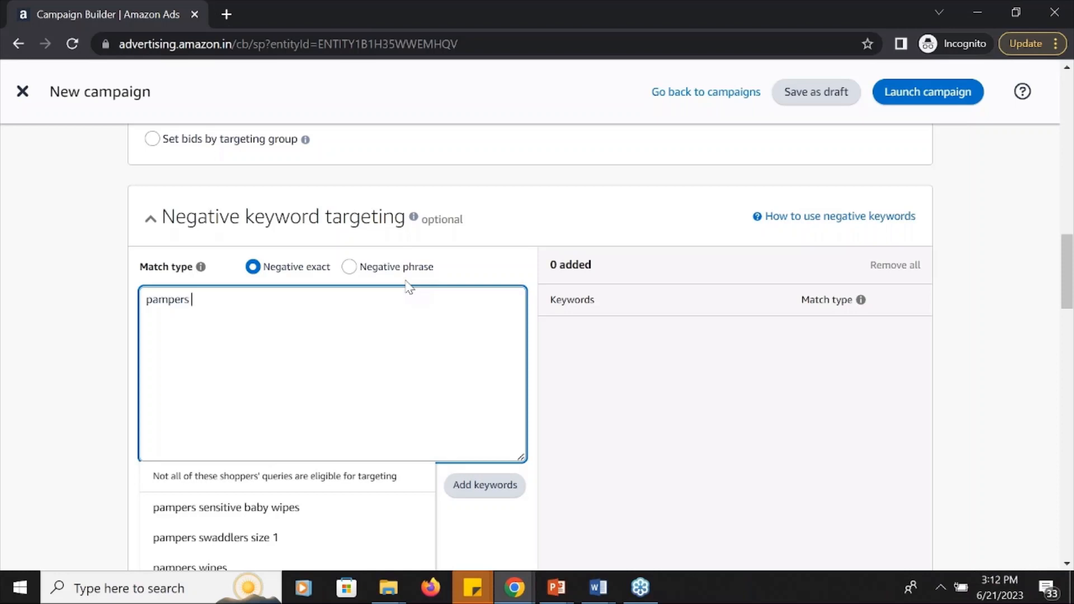
mouse_move(566, 469)
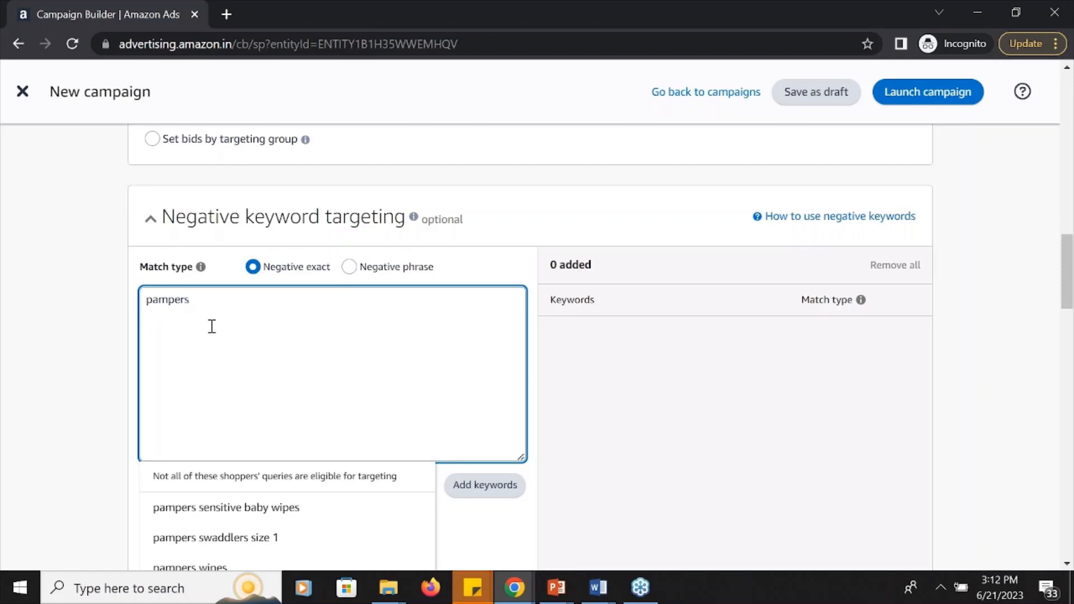
Step: Switch the match type to negative phrase and add "pampers for babies" as a negative keyword
left_click(350, 268)
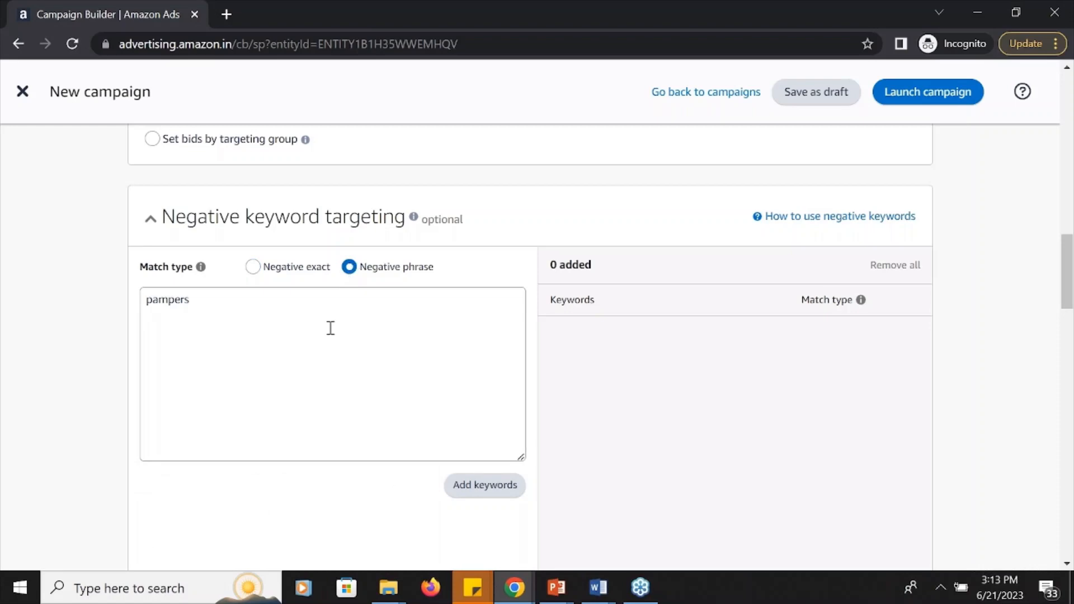
left_click(254, 303)
type("for b")
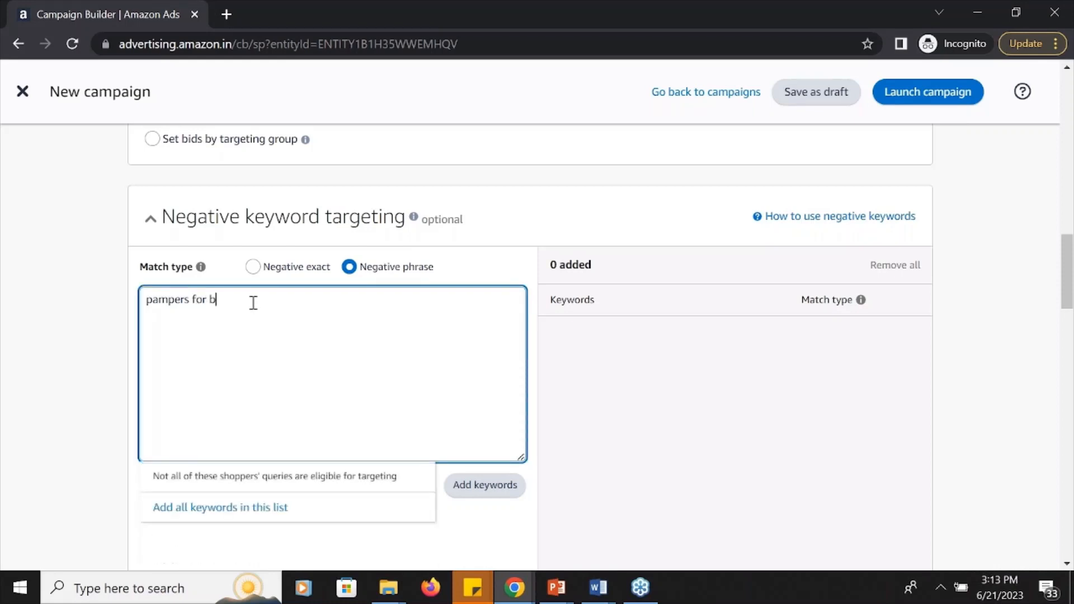
type("abies")
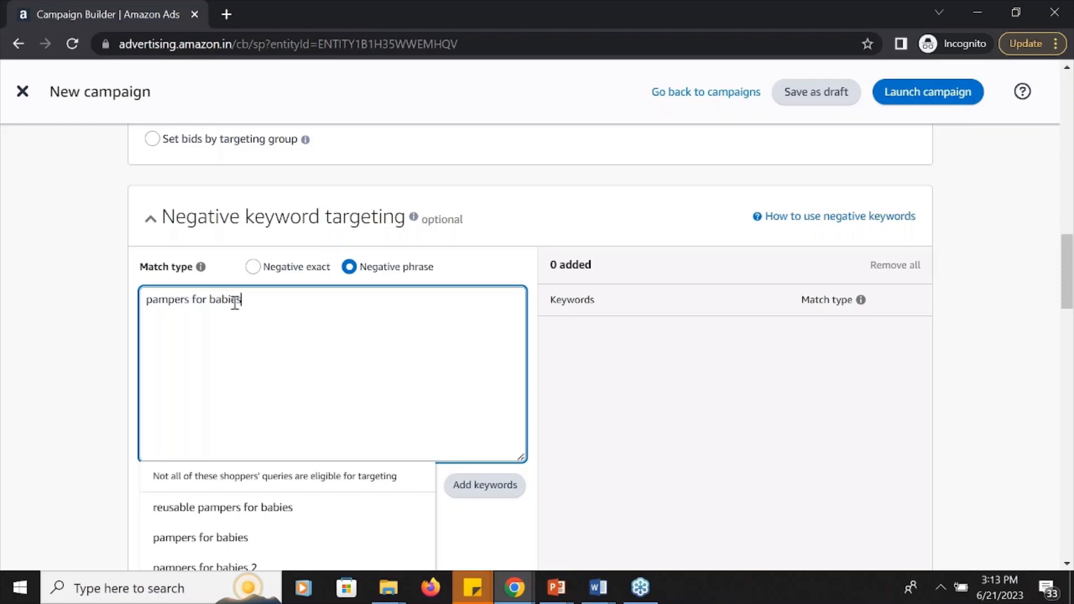
left_click_drag(241, 300, 134, 307)
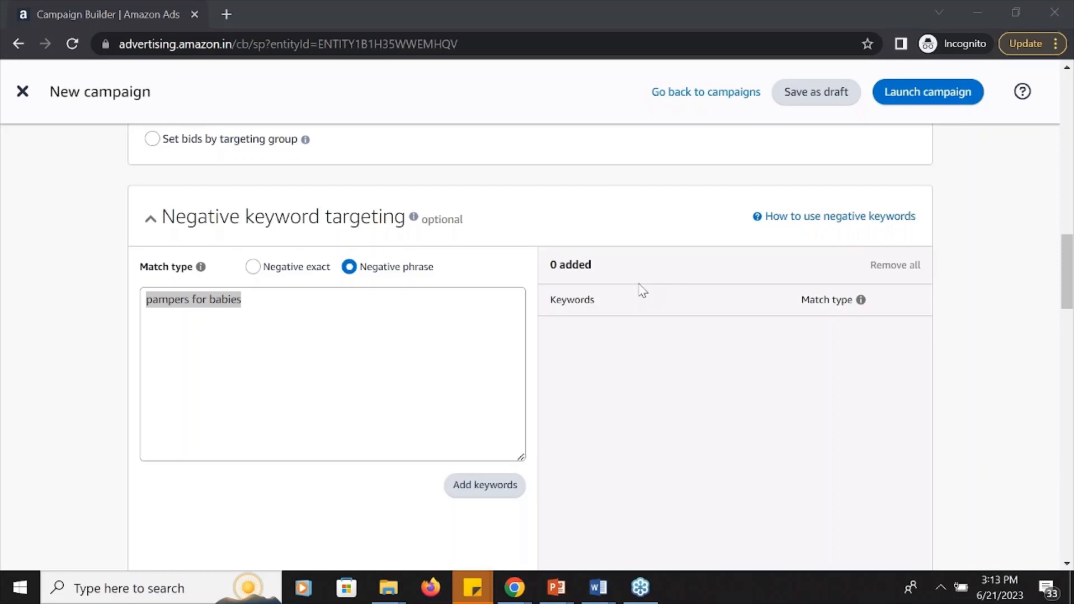
left_click(472, 496)
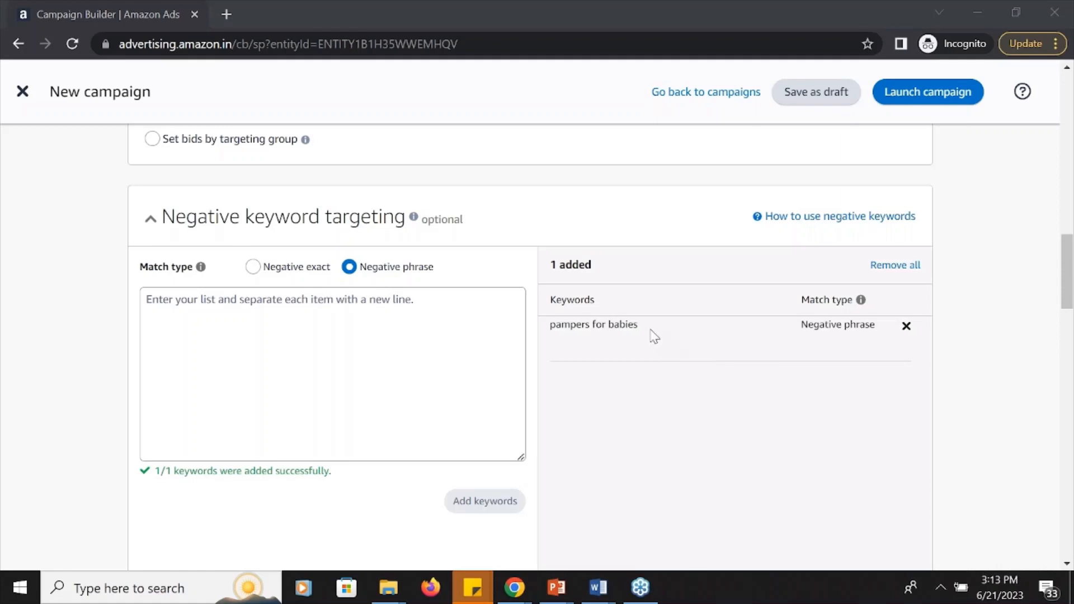
left_click_drag(651, 331, 548, 329)
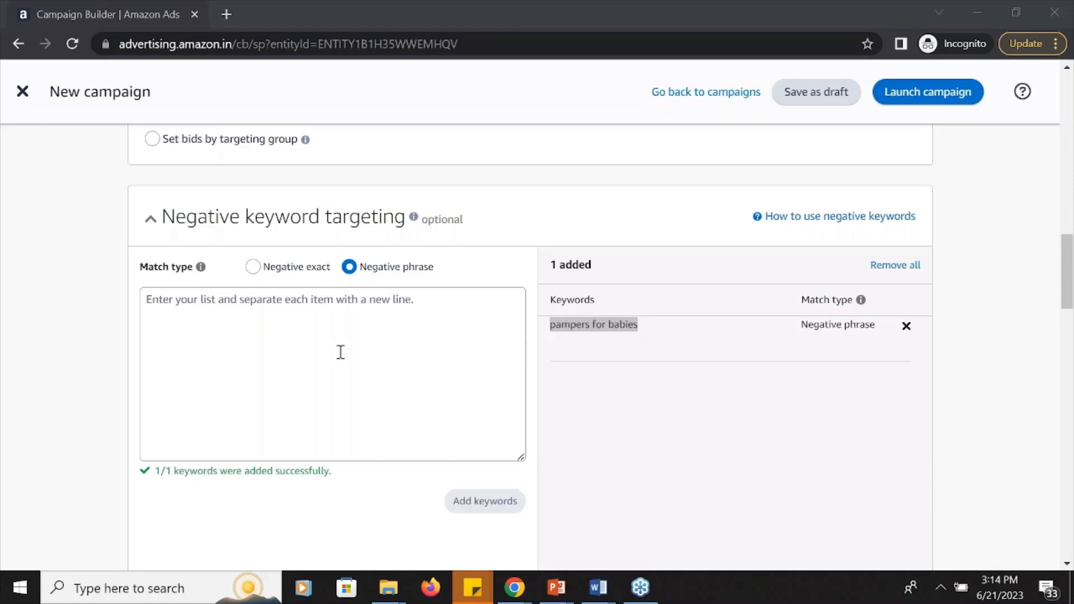
mouse_move(694, 325)
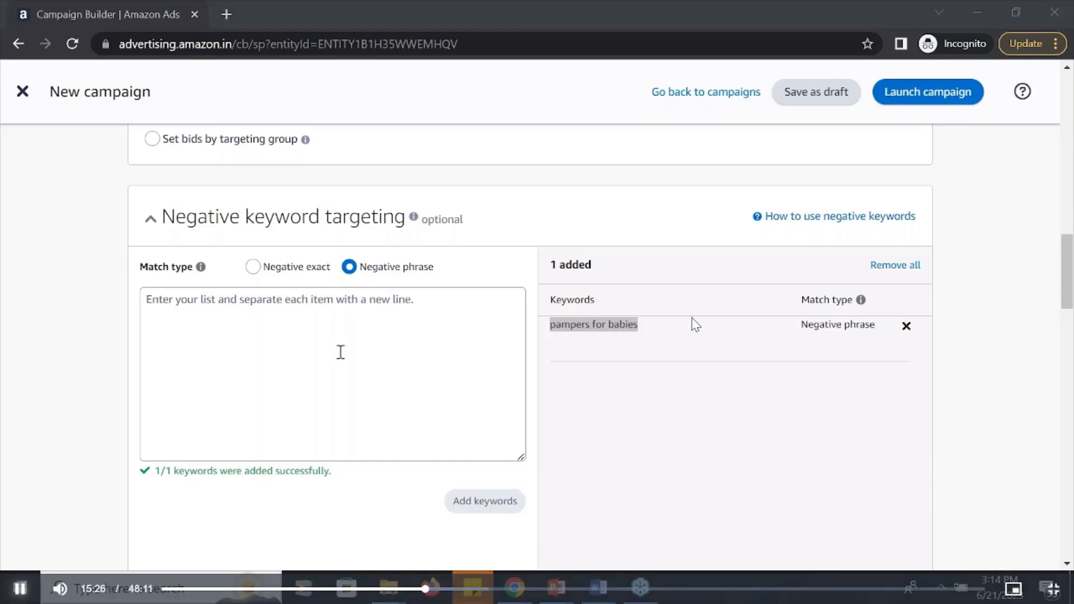
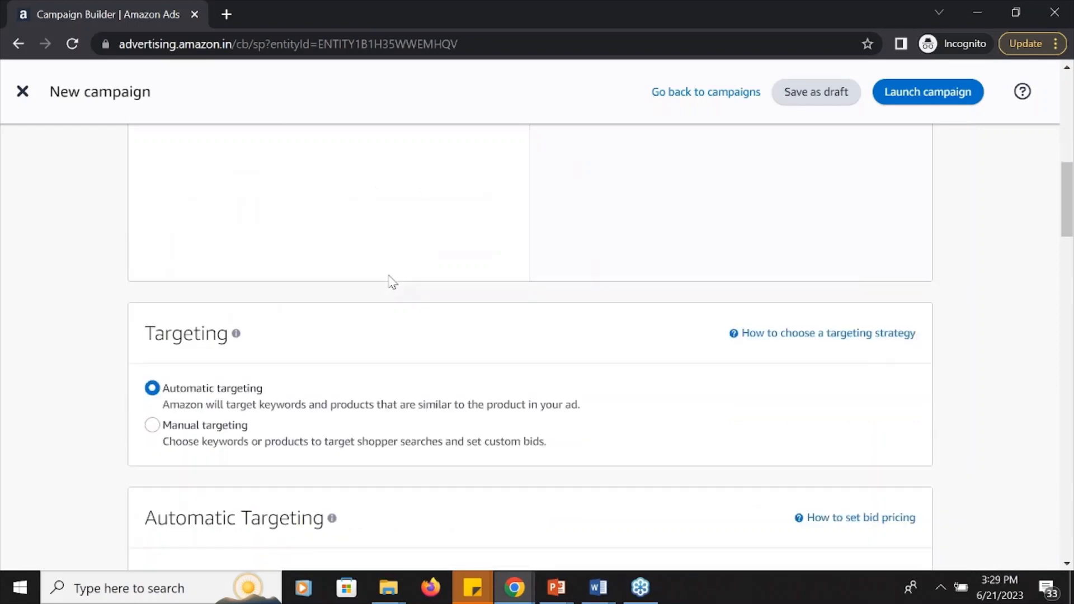
Step: Examine the search, list entry and file upload methods for excluding products under negative product targeting
scroll(530, 347, "down", 3)
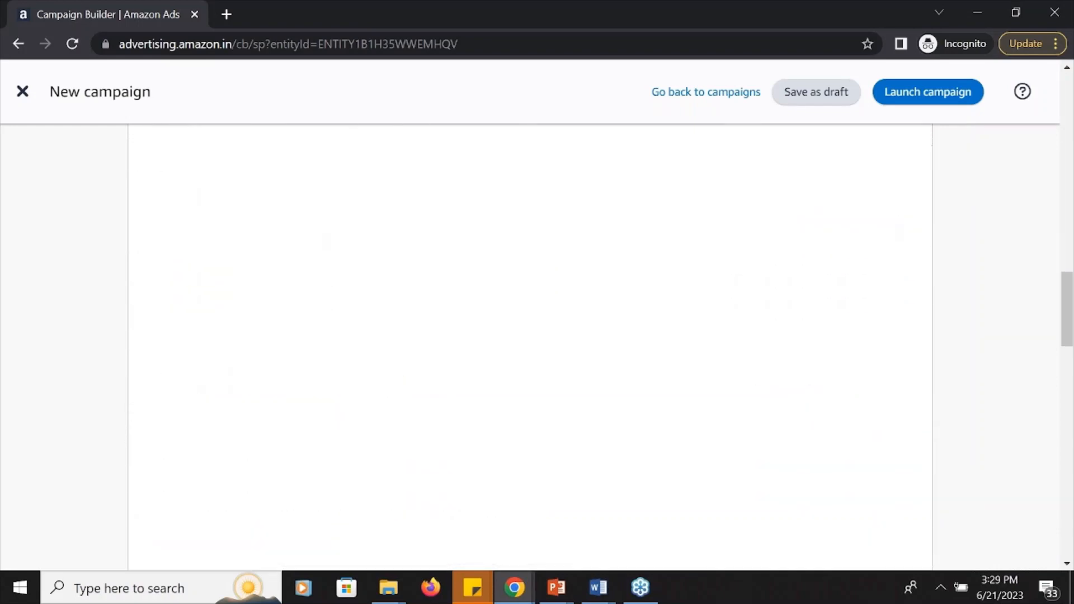
scroll(530, 347, "up", 1)
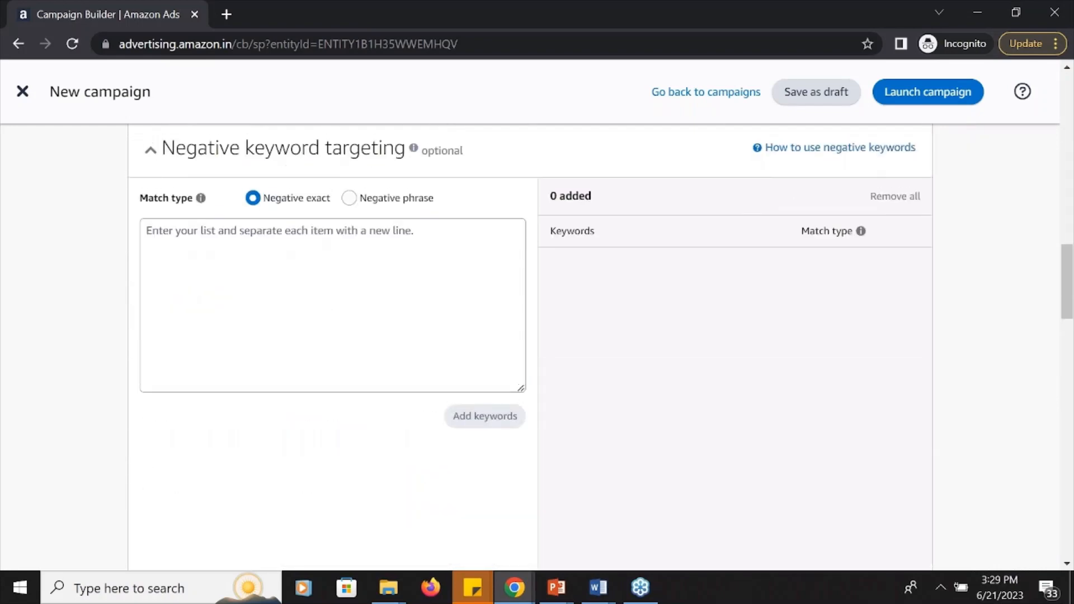
scroll(433, 257, "down", 10)
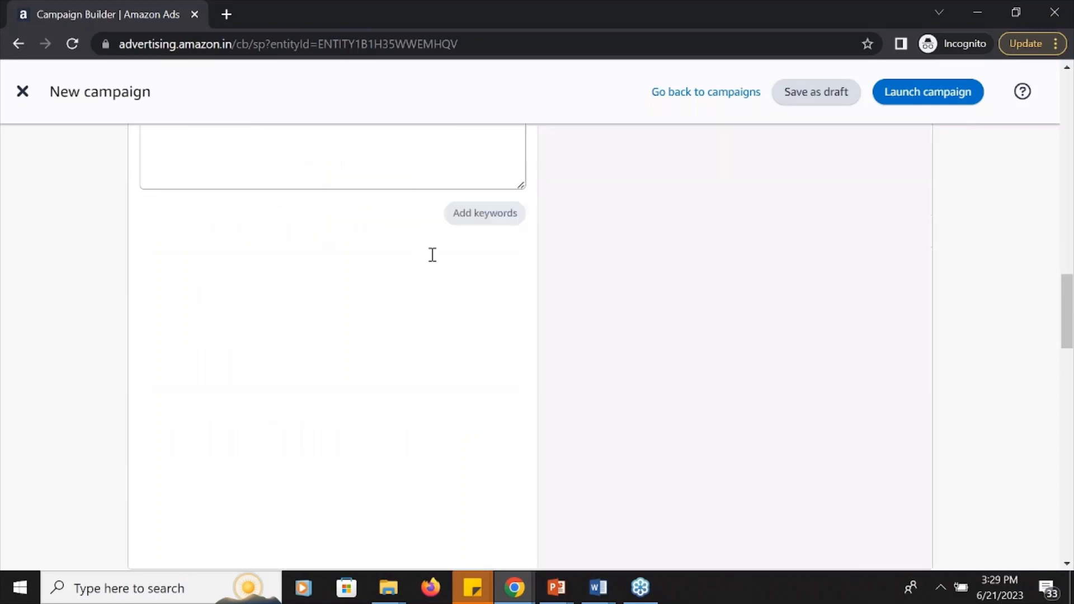
mouse_move(407, 260)
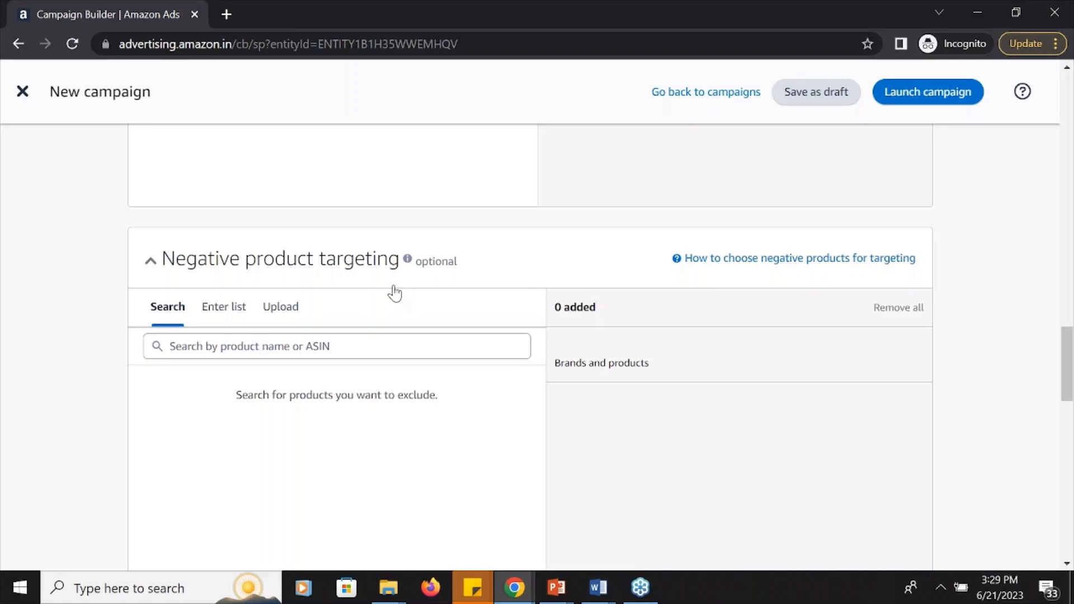
scroll(394, 292, "down", 1)
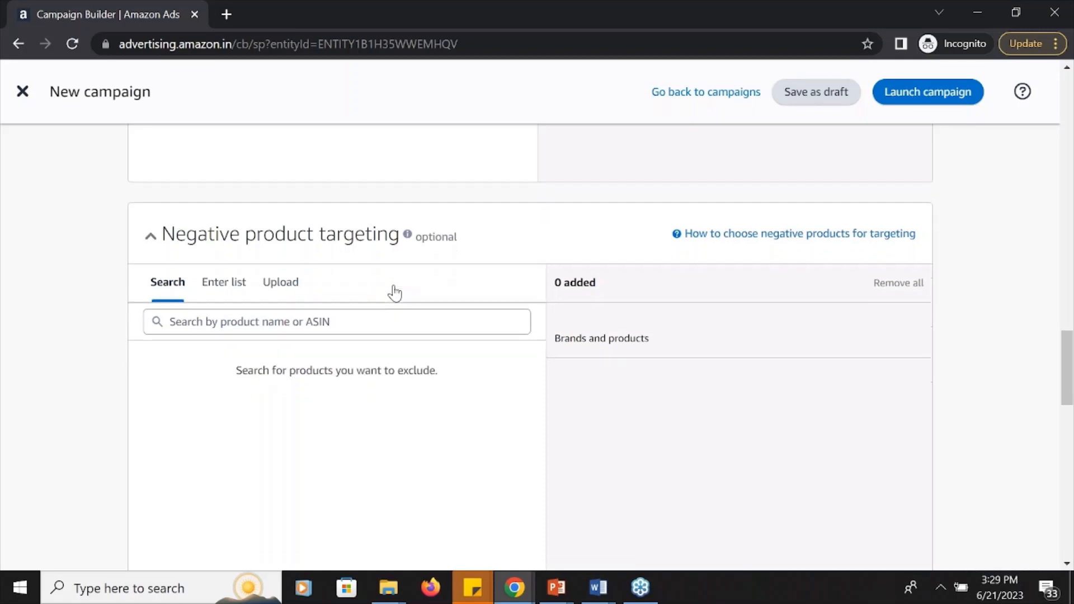
left_click(307, 322)
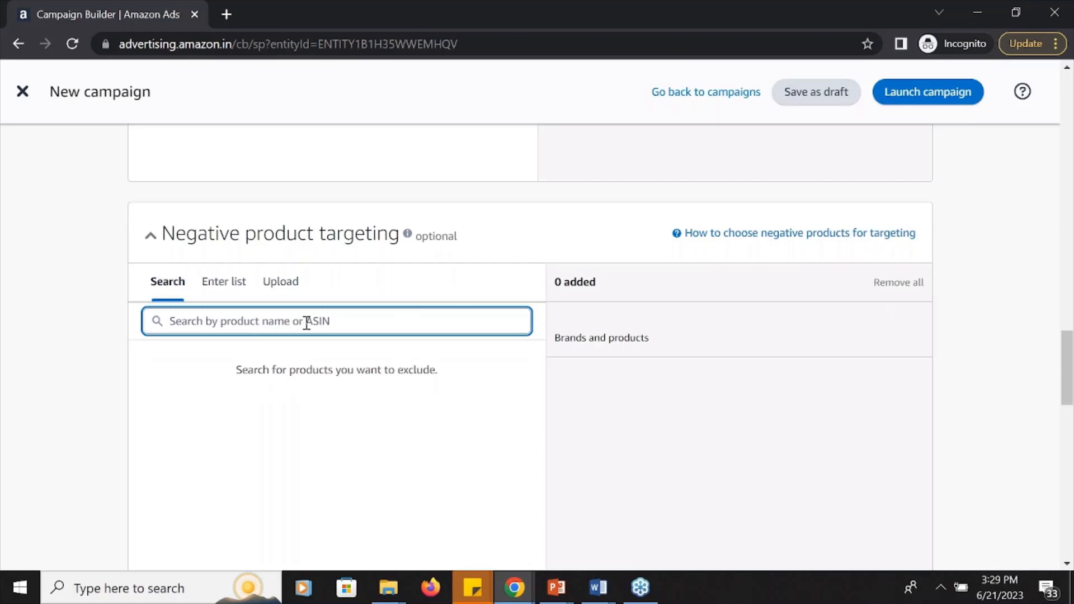
left_click(225, 283)
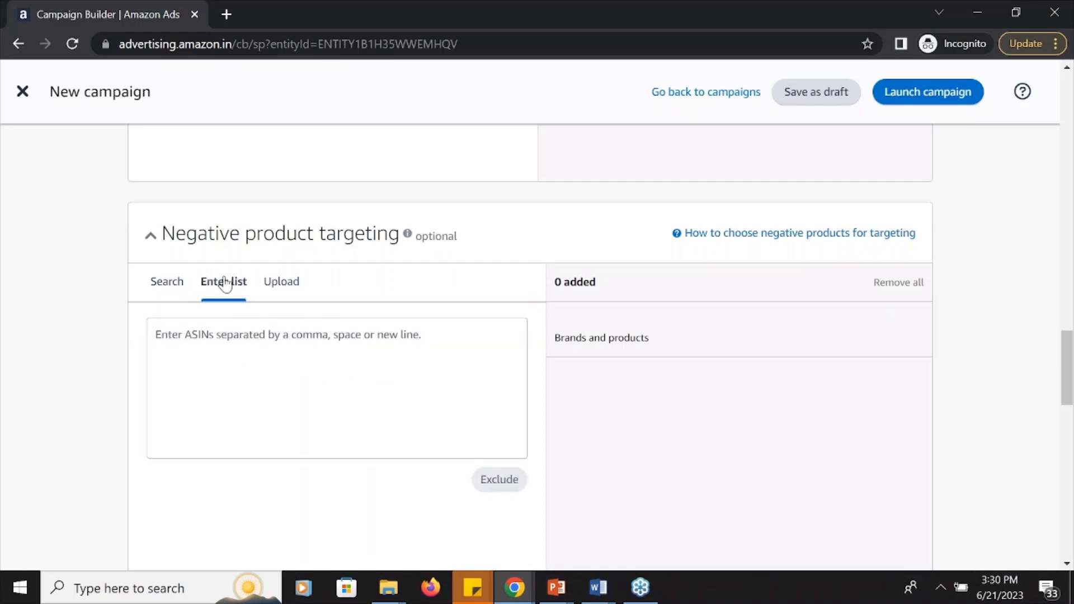
left_click(221, 332)
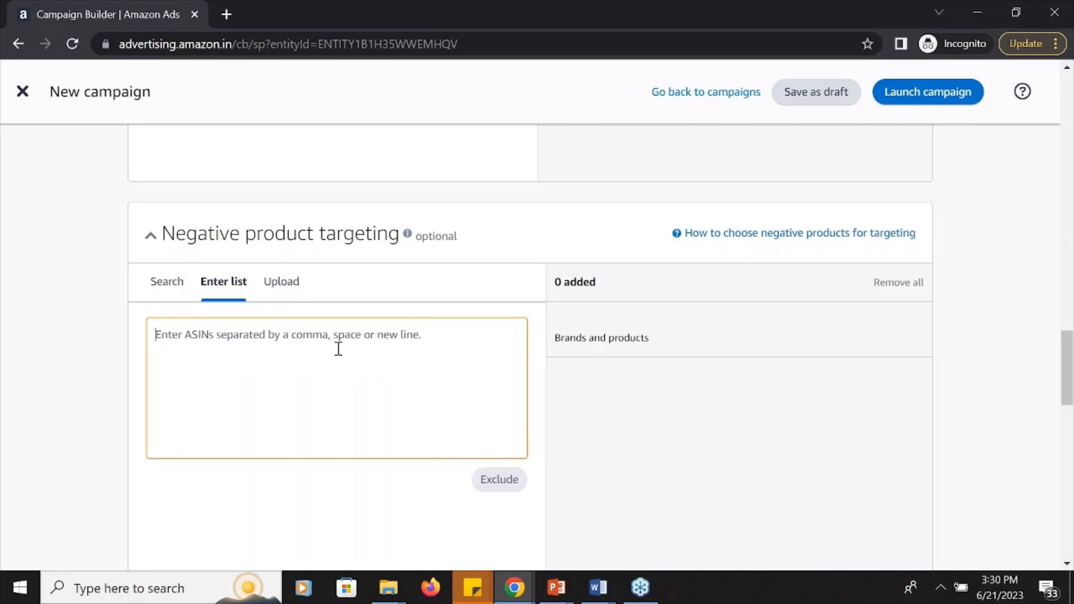
left_click(280, 290)
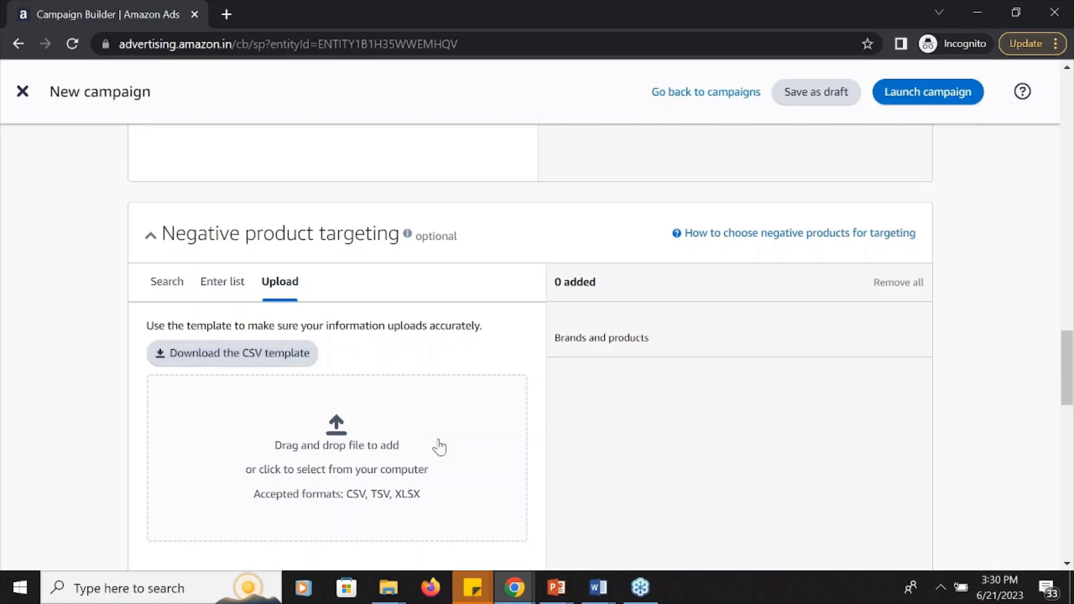
scroll(439, 446, "down", 3)
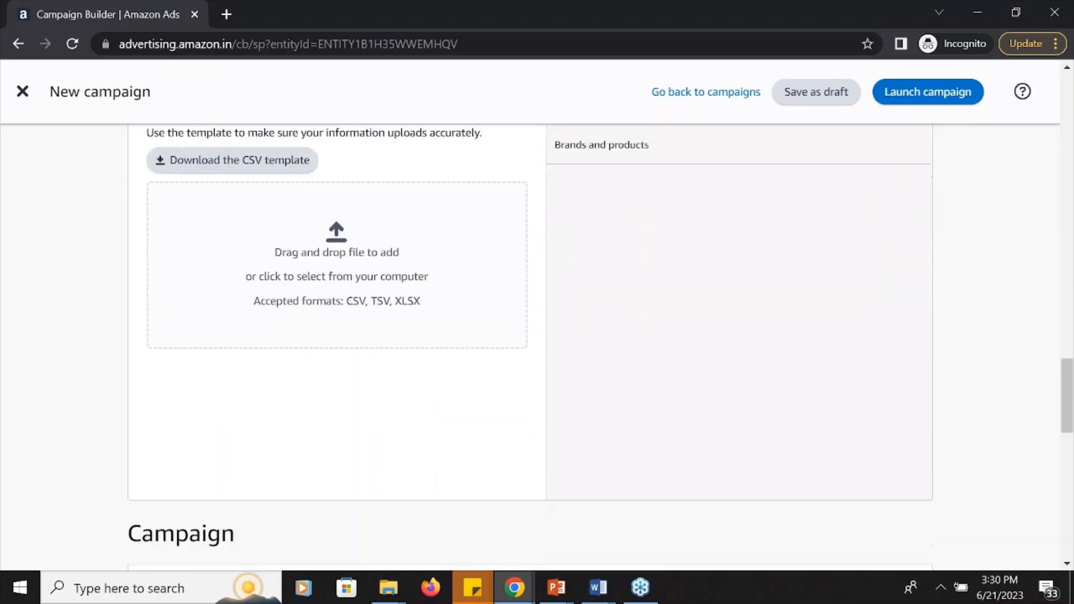
scroll(313, 251, "up", 1)
Step: Search for "pampers" among the products that can be excluded under negative product targeting
left_click(155, 162)
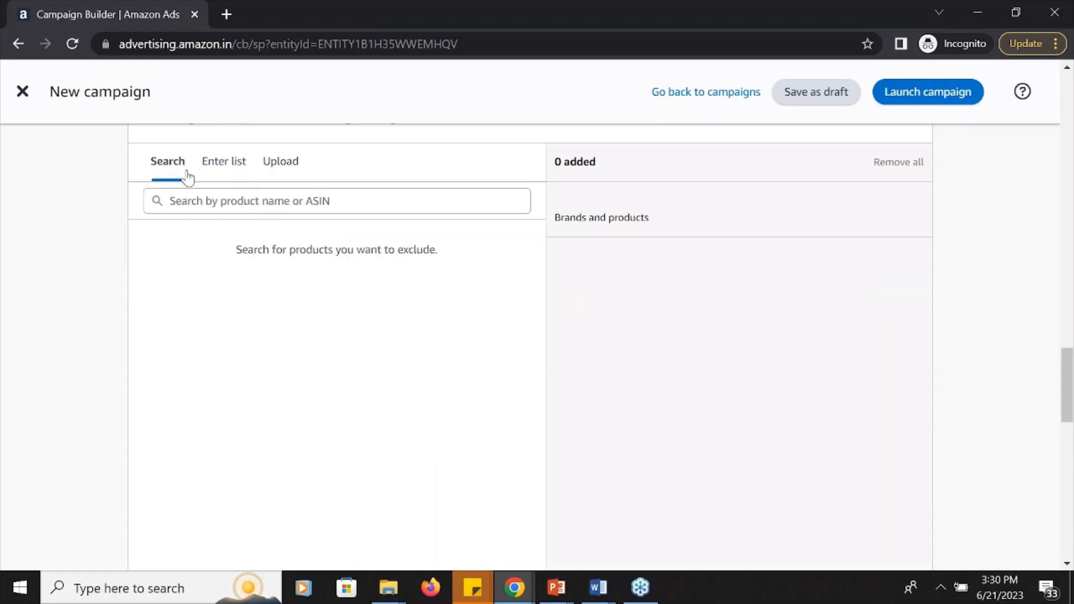
left_click(248, 200)
type("pampers")
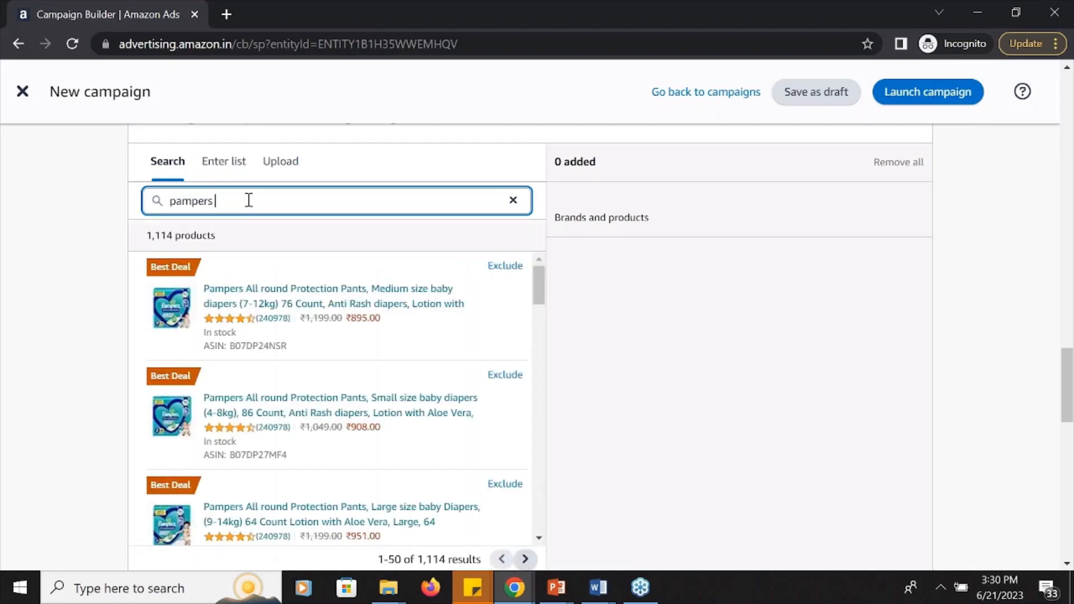
scroll(249, 201, "up", 1)
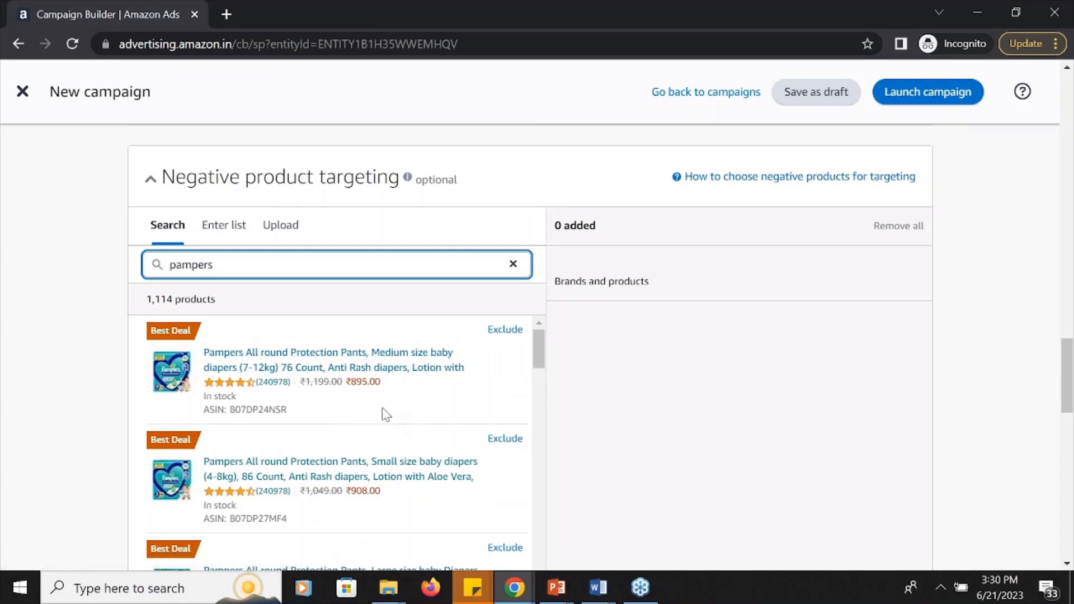
Step: Exclude the medium 76-count and small 86-count Pampers All round Protection Pants under negative product targeting
left_click(503, 331)
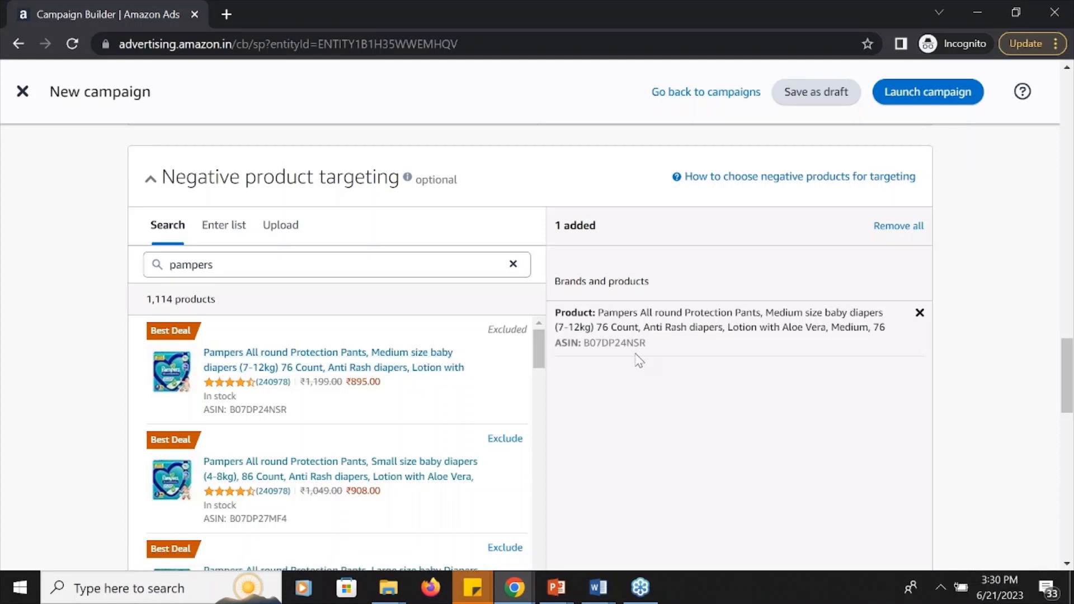
scroll(396, 403, "down", 1)
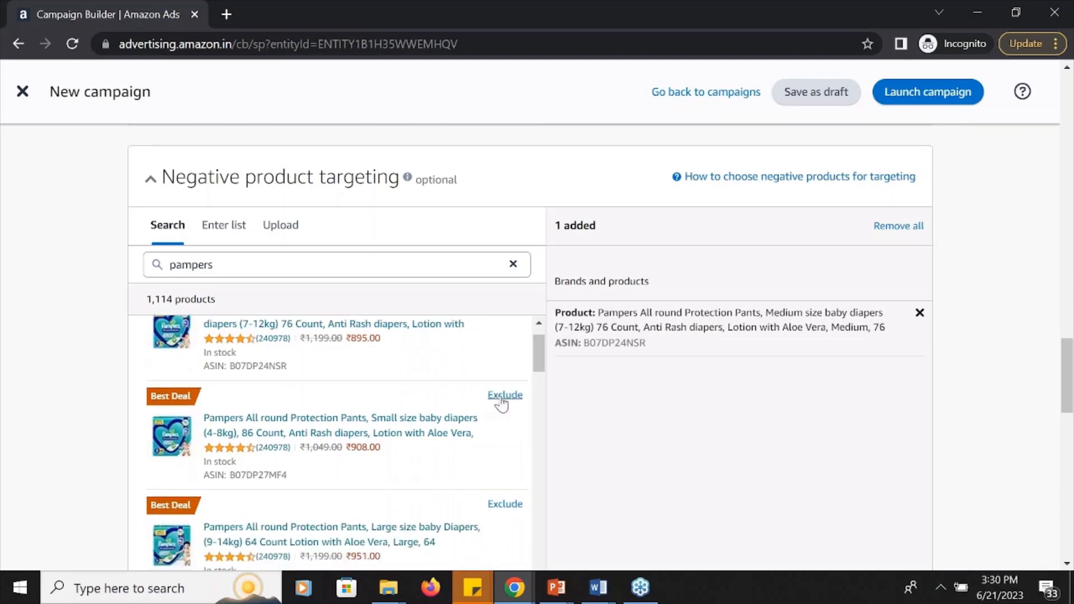
left_click(500, 398)
Step: Search for "baby lotion" under negative product targeting and exclude the 400 ml Himalaya Baby Body Lotion
left_click(238, 270)
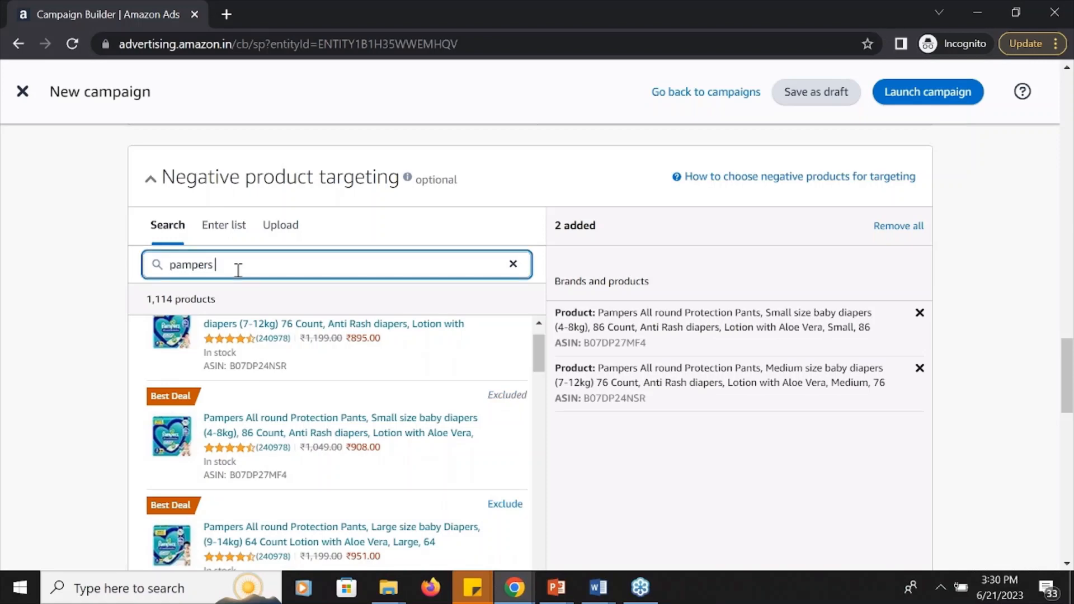
key("BackSpace")
key("BackSpace")
key("BackSpace")
key("BackSpace")
key("BackSpace")
key("BackSpace")
key("BackSpace")
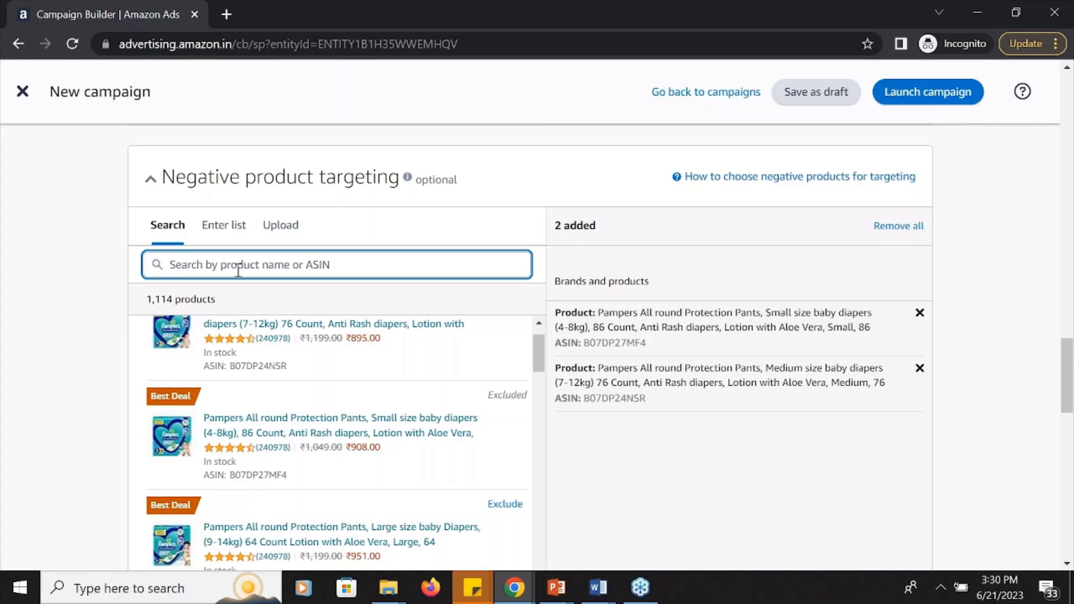
type("baby lotion")
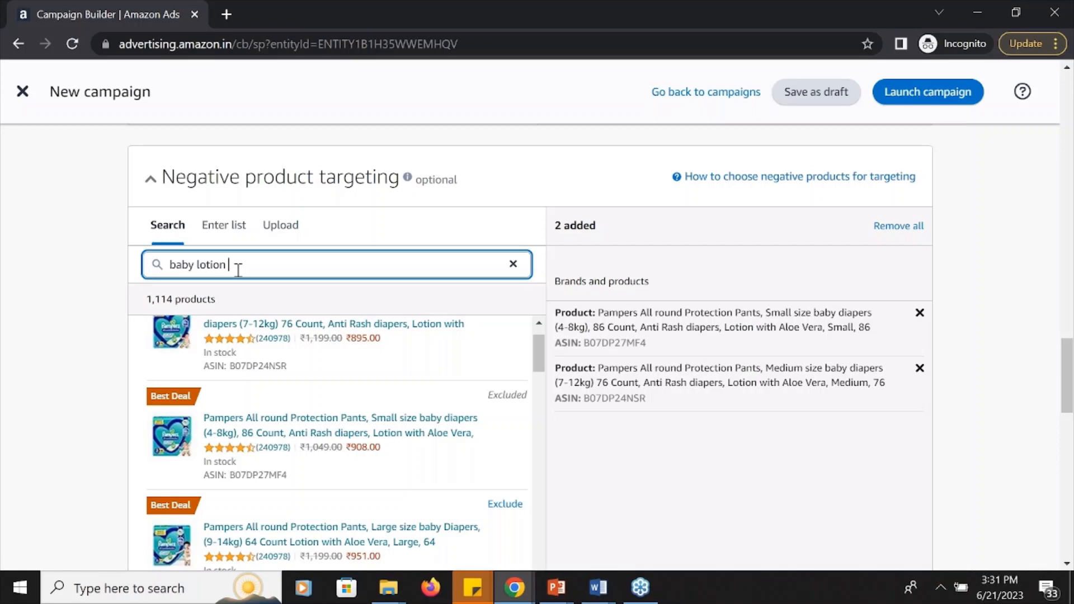
key("BackSpace")
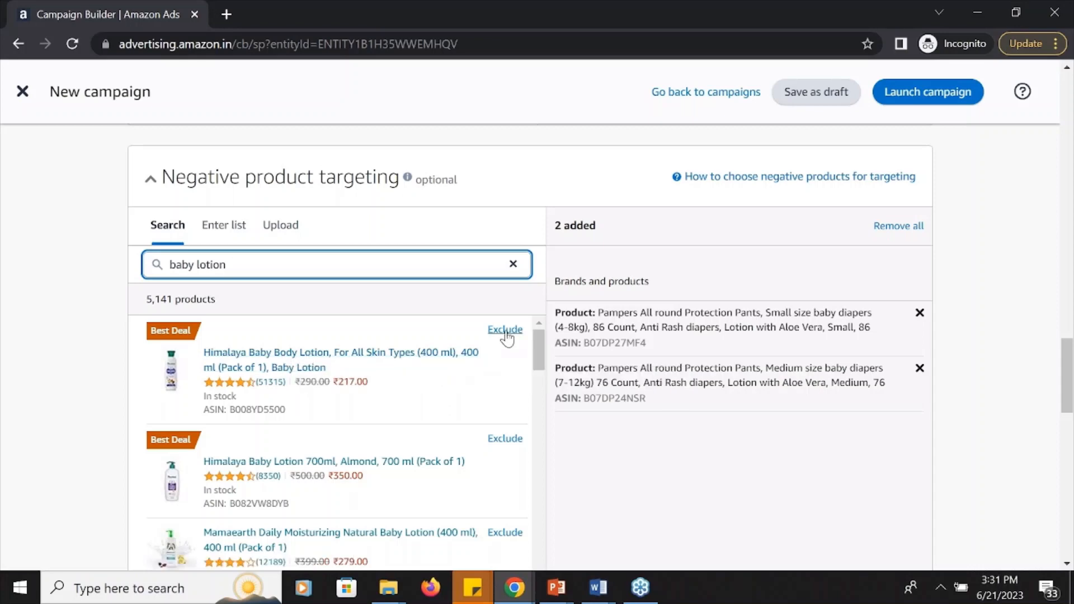
left_click(506, 330)
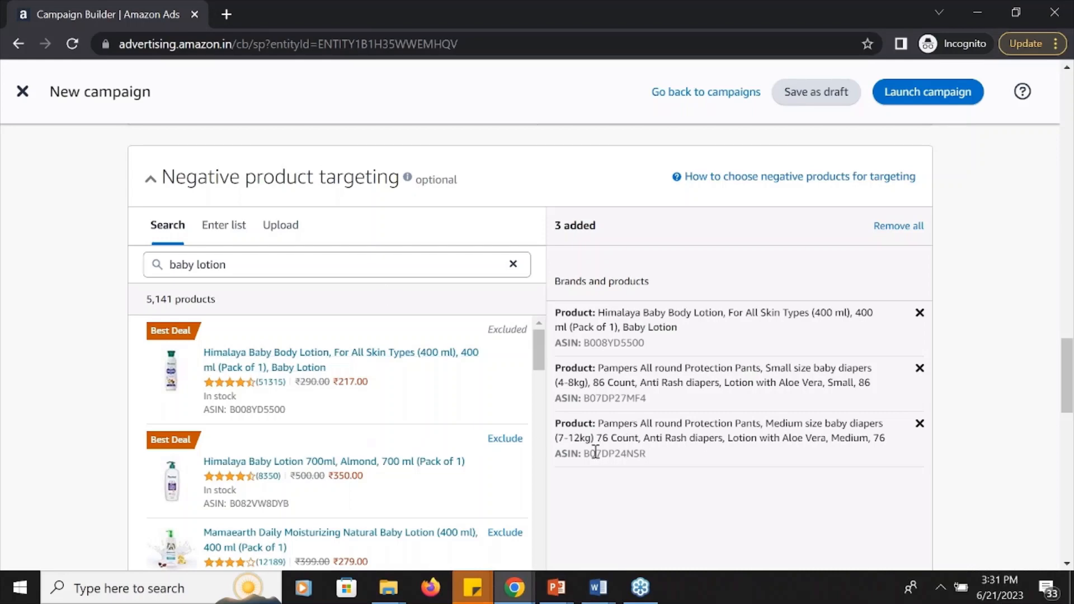
Step: Compare the negative exact and negative phrase match types under negative keyword targeting and leave negative phrase selected for the keyword list
scroll(595, 453, "down", 1)
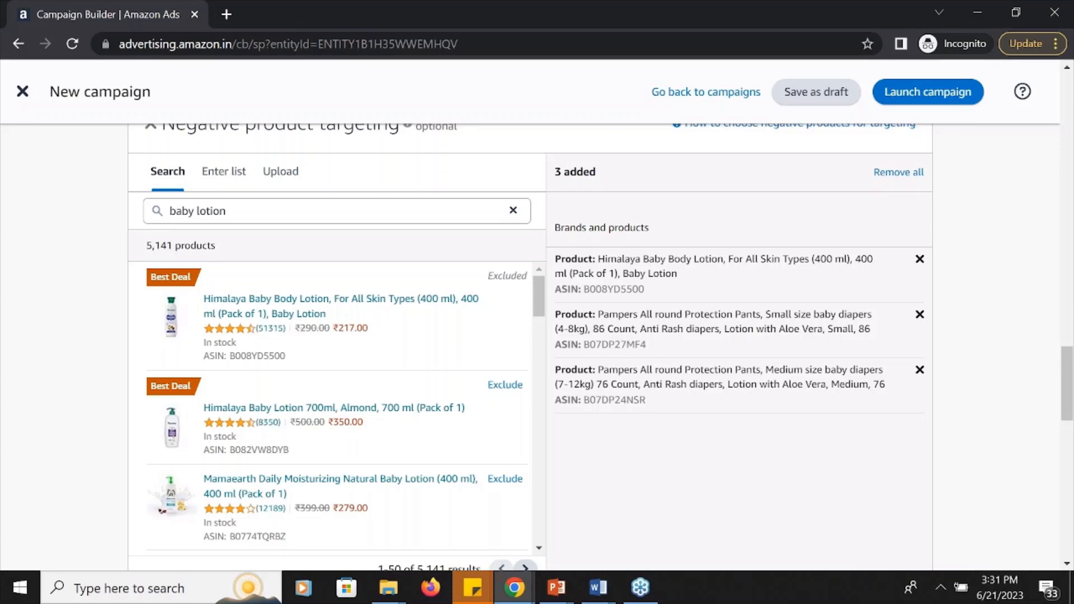
scroll(530, 347, "up", 10)
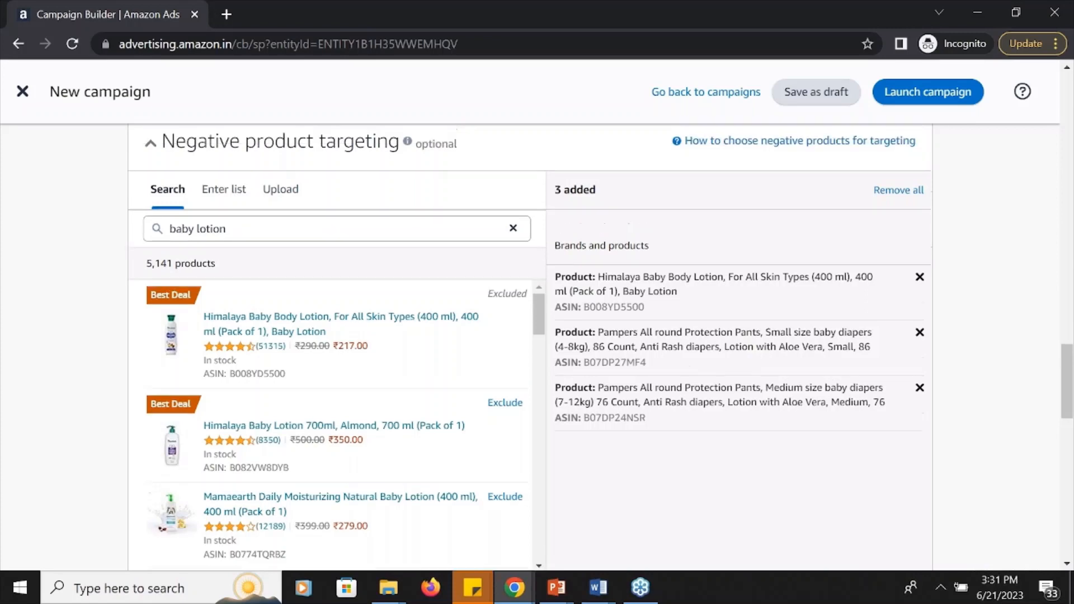
scroll(531, 347, "up", 1)
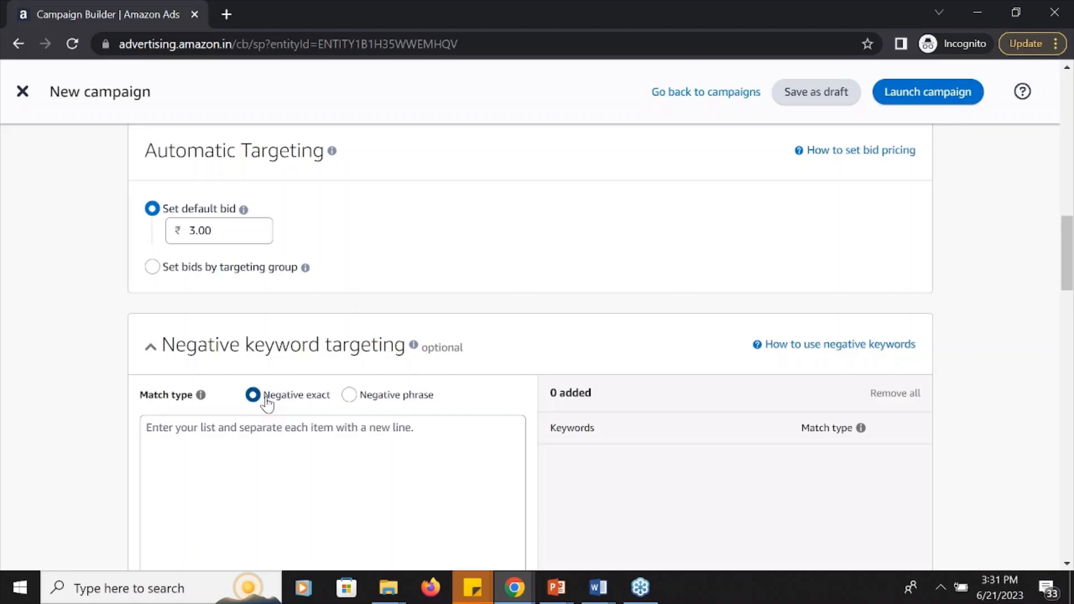
left_click(252, 428)
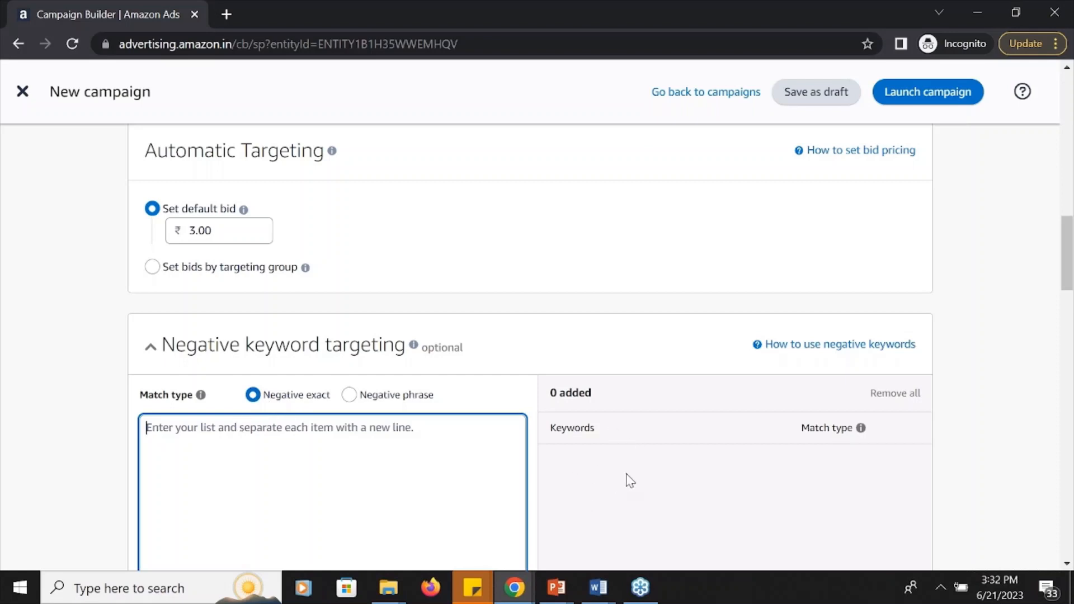
left_click(351, 395)
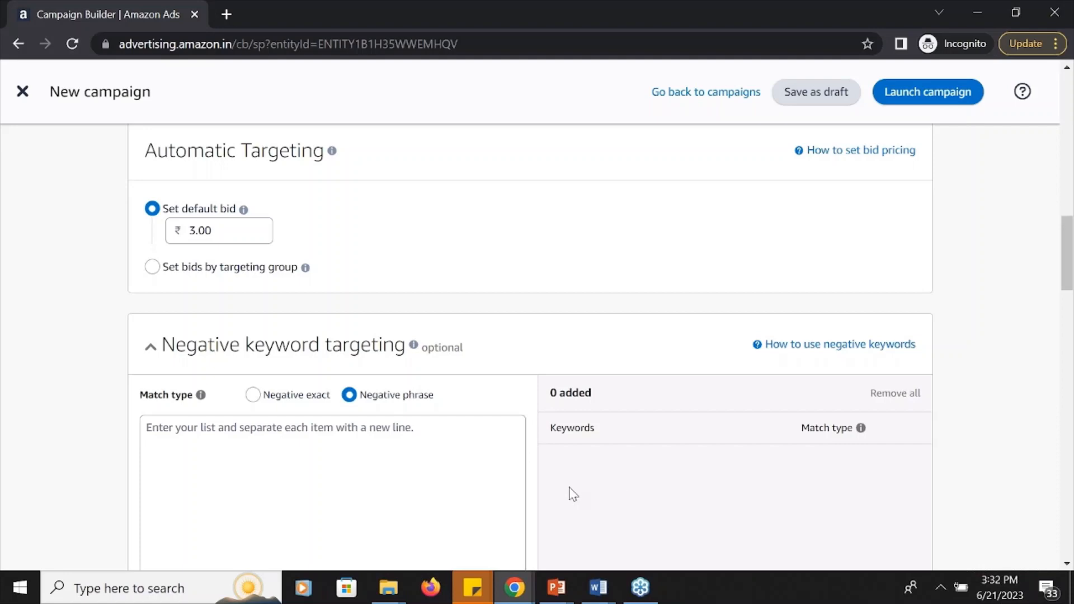
left_click(253, 395)
left_click(277, 434)
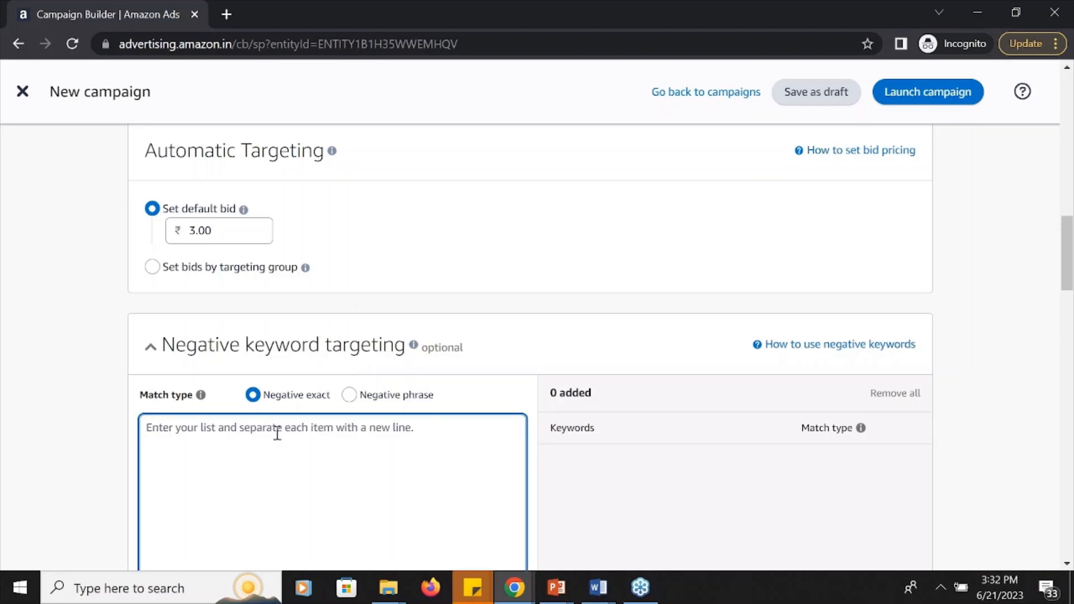
left_click(350, 395)
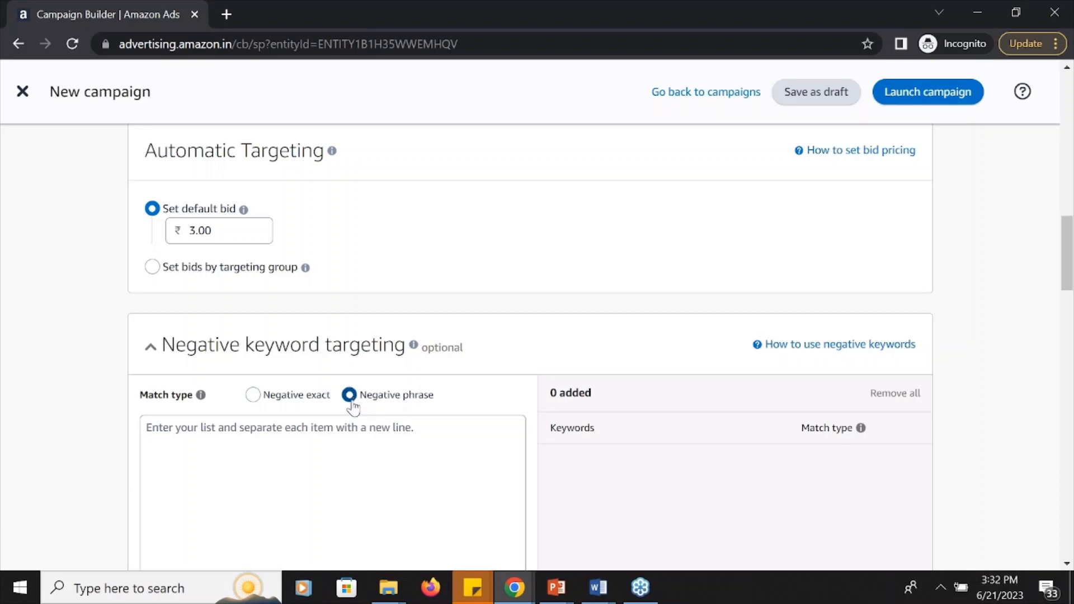
left_click(334, 428)
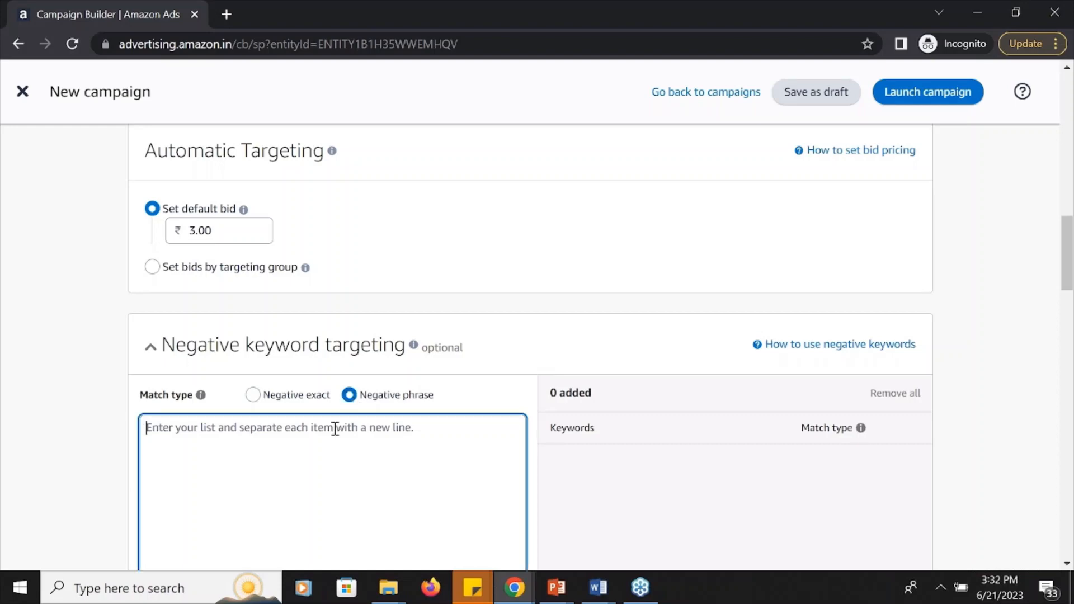